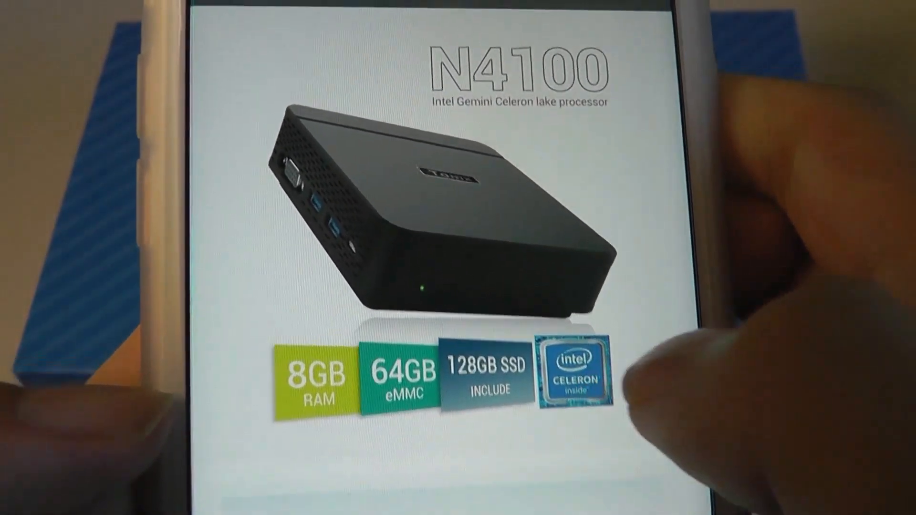
pyautogui.scroll(-2, 680, 408)
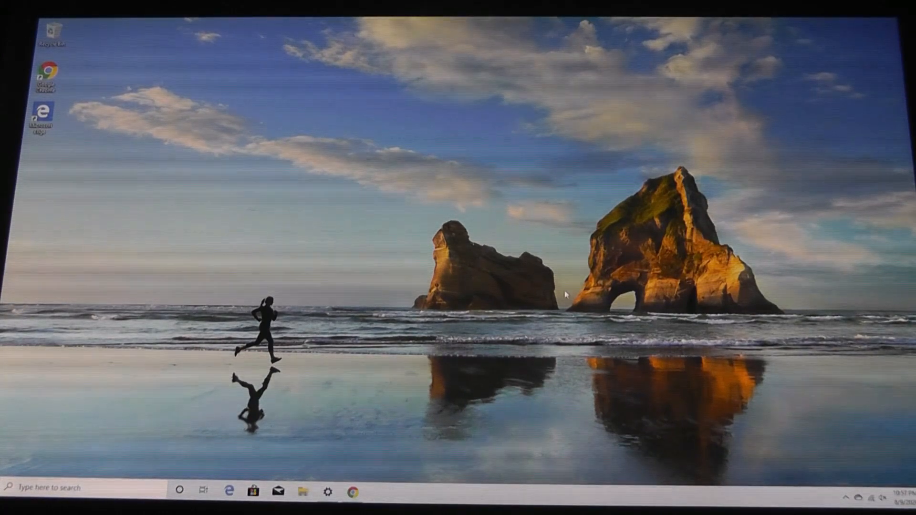
# Step: Bring up the Start menu to reach Settings and the About page
pyautogui.click(5, 489)
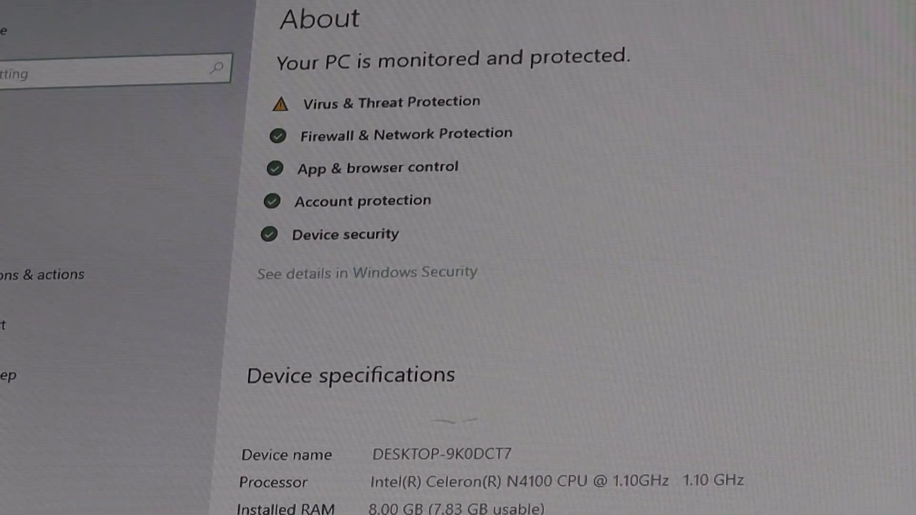
pyautogui.scroll(-5, 573, 286)
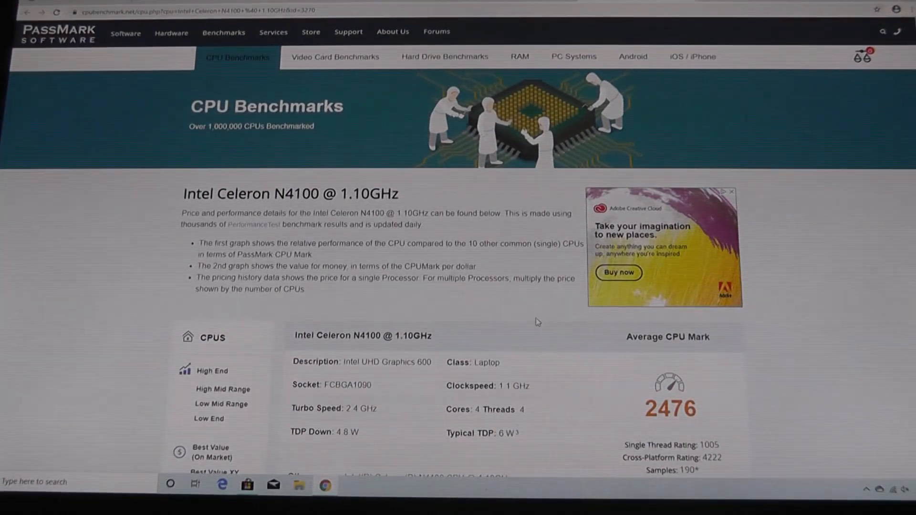
pyautogui.scroll(-2, 538, 362)
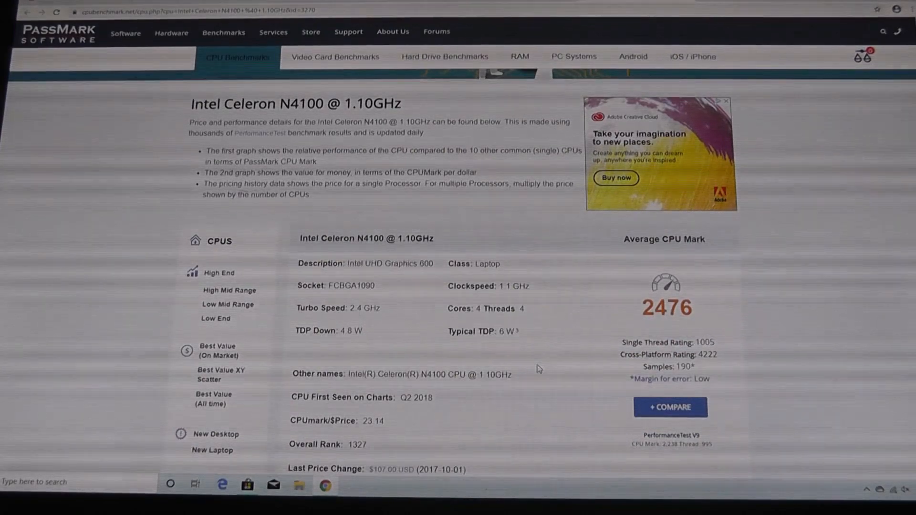
pyautogui.scroll(-1, 539, 369)
pyautogui.scroll(-3, 540, 367)
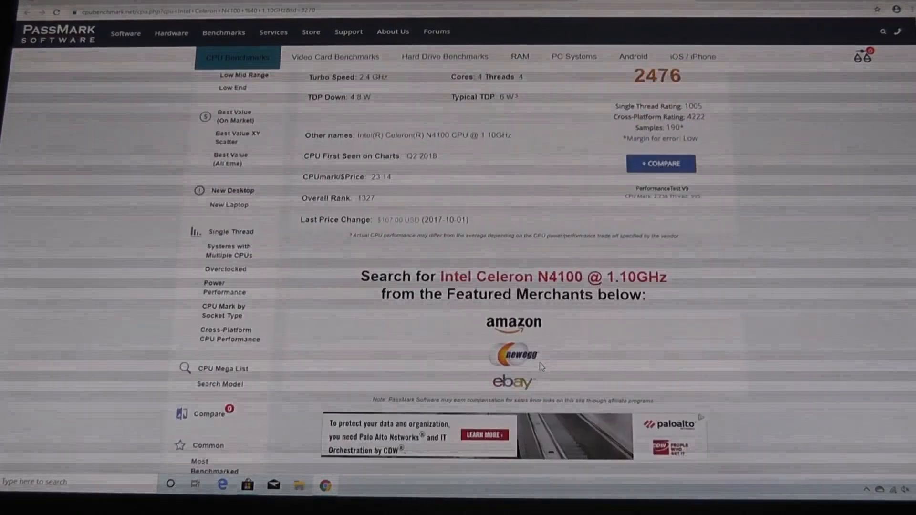
pyautogui.scroll(-4, 541, 366)
pyautogui.scroll(-3, 540, 365)
pyautogui.scroll(-3, 541, 364)
pyautogui.scroll(-3, 541, 362)
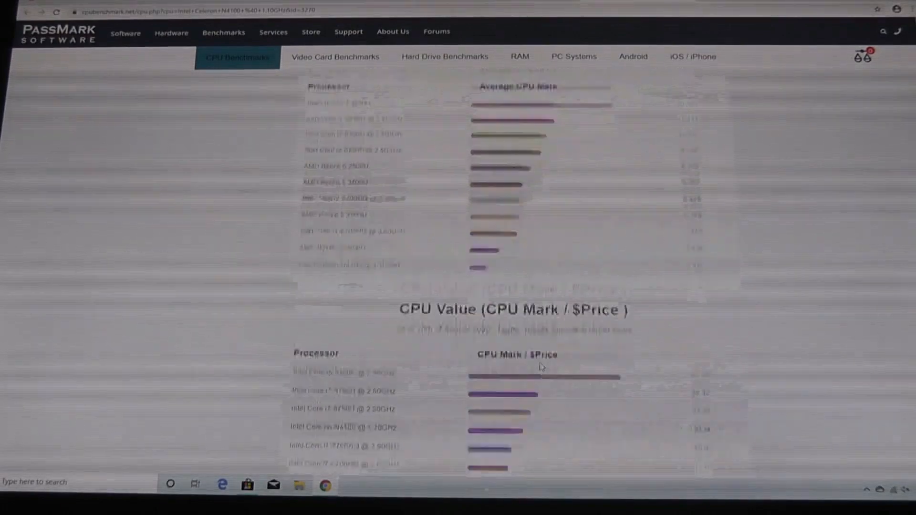
pyautogui.scroll(-2, 540, 365)
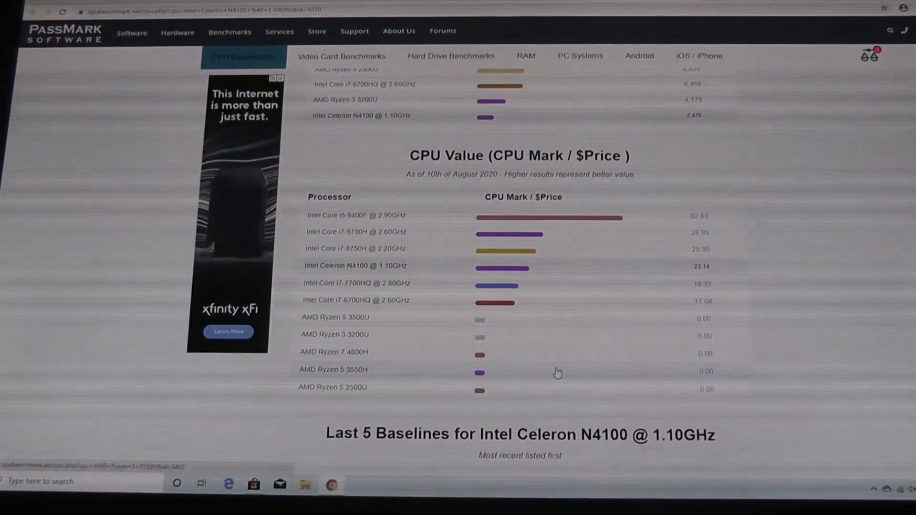
pyautogui.scroll(-4, 557, 373)
pyautogui.scroll(2, 557, 372)
pyautogui.scroll(3, 558, 371)
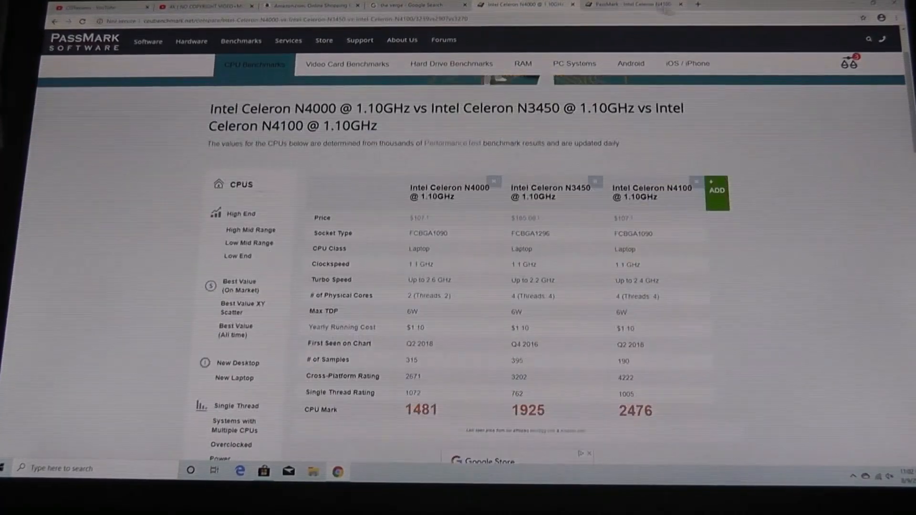
# Step: Close the duplicate PassMark page and highlight the N3450's 1925 and N4100's 2476 CPU Marks
pyautogui.click(680, 5)
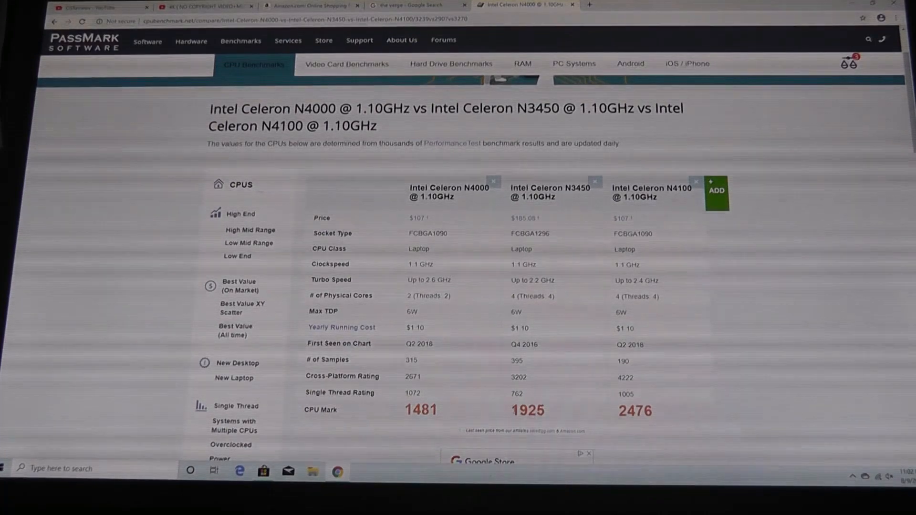
pyautogui.moveTo(512, 410); pyautogui.dragTo(552, 422)
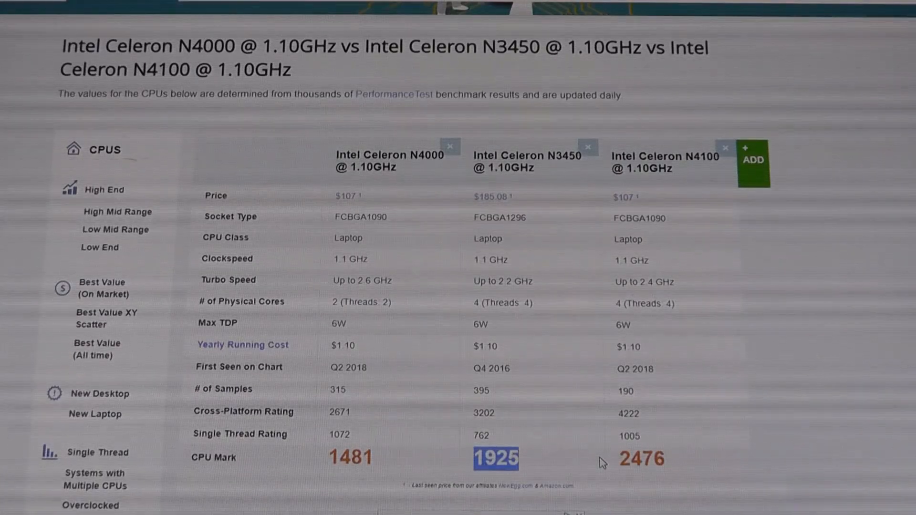
pyautogui.moveTo(620, 455); pyautogui.dragTo(665, 461)
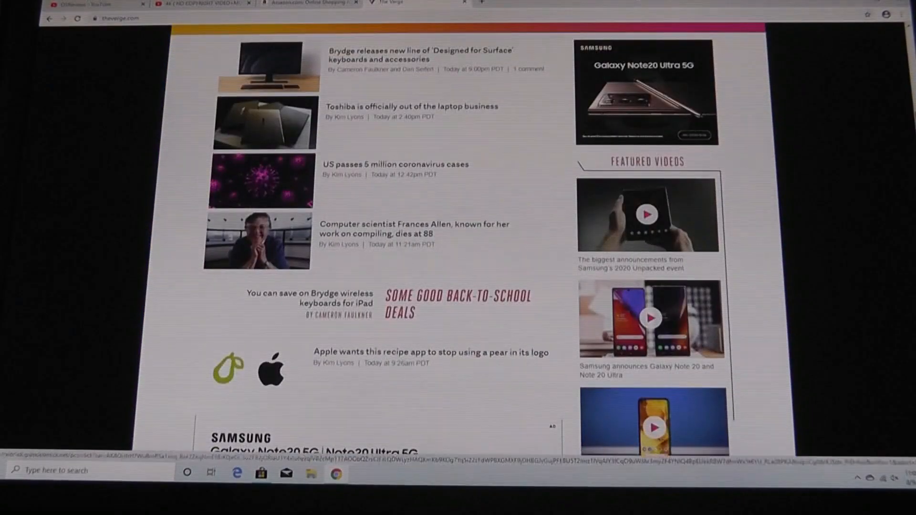
pyautogui.scroll(1, 697, 360)
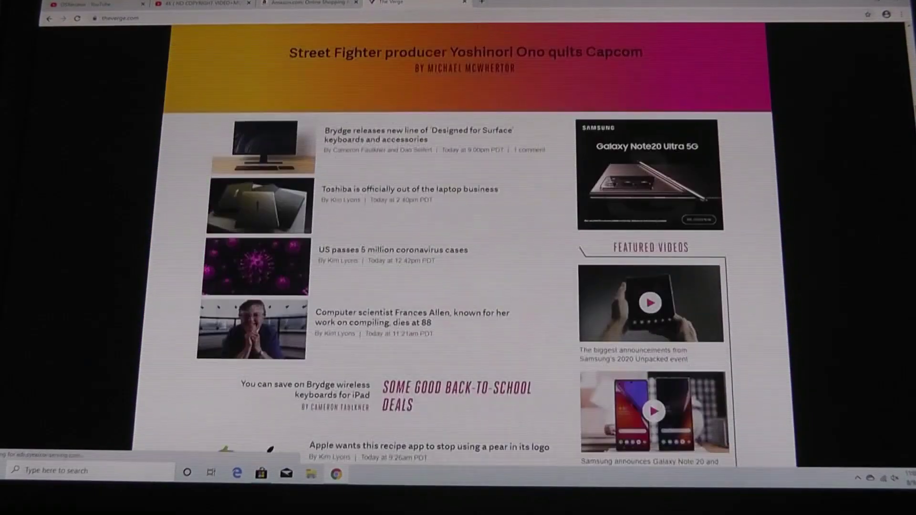
# Step: Check the Wi-Fi network list from the tray, then switch to the Amazon homepage
pyautogui.click(884, 480)
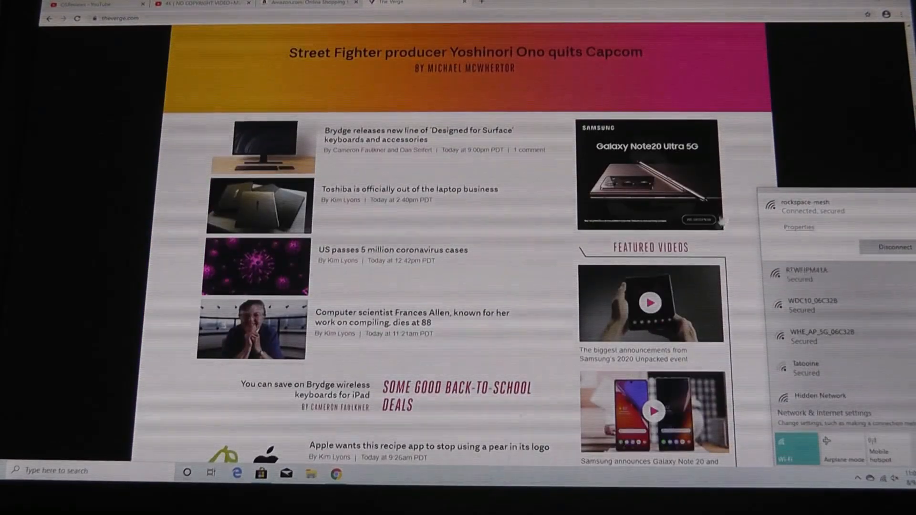
pyautogui.click(815, 135)
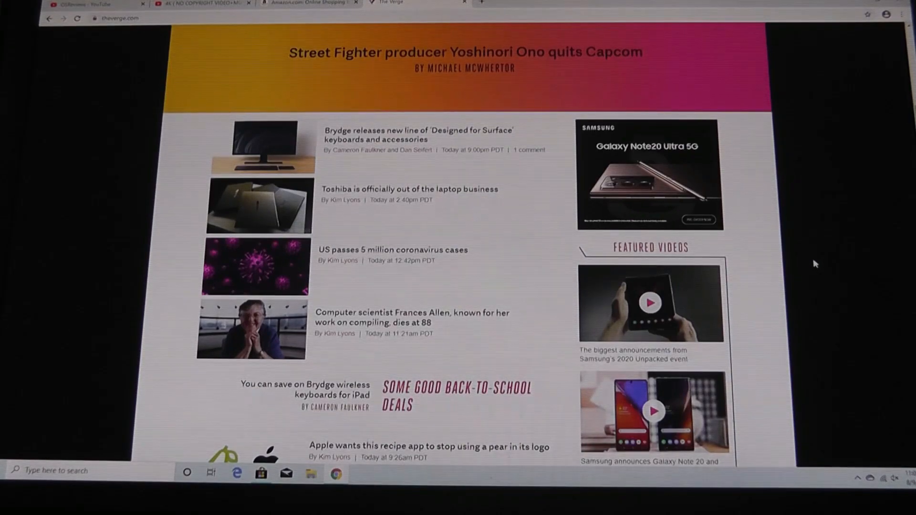
pyautogui.scroll(-5, 811, 271)
pyautogui.scroll(-5, 756, 321)
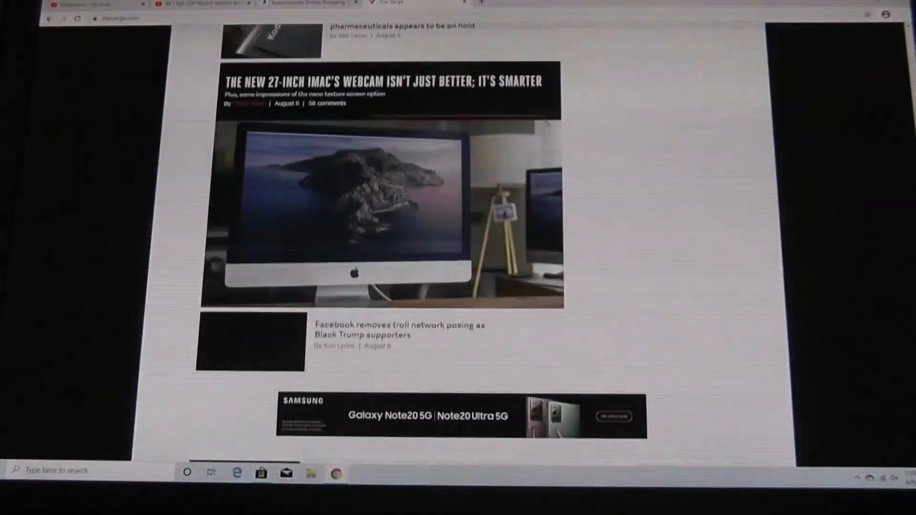
pyautogui.scroll(-3, 816, 237)
pyautogui.scroll(3, 815, 238)
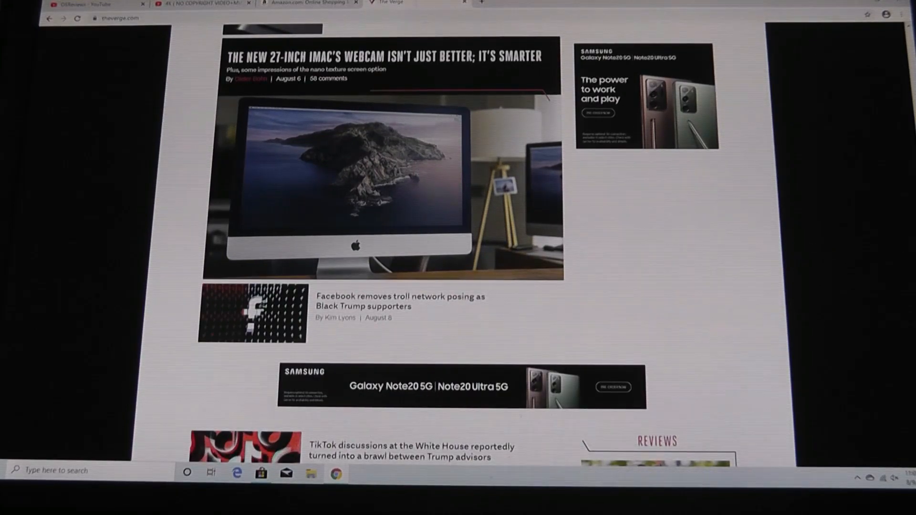
pyautogui.click(344, 3)
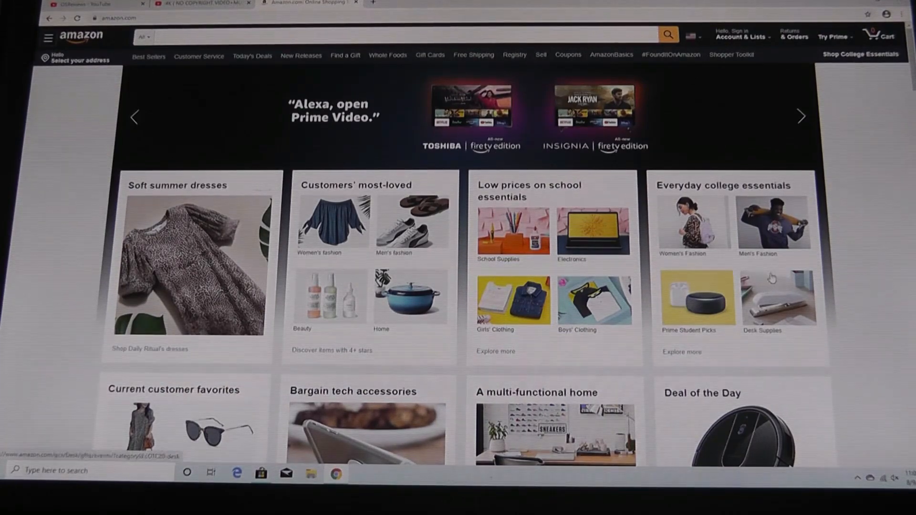
pyautogui.scroll(-2, 773, 281)
pyautogui.scroll(-1, 773, 281)
pyautogui.scroll(-2, 773, 281)
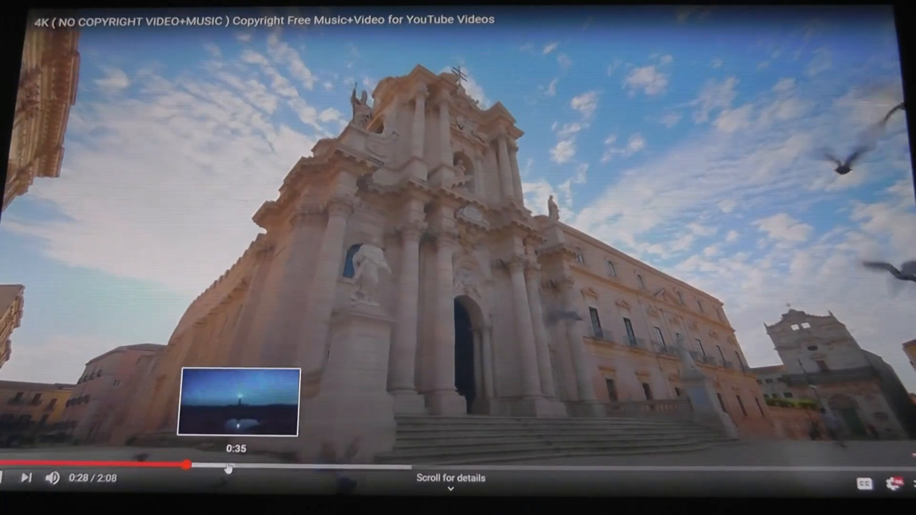
# Step: Seek the 4K YouTube video forward twice along the progress bar to later scenes
pyautogui.click(228, 467)
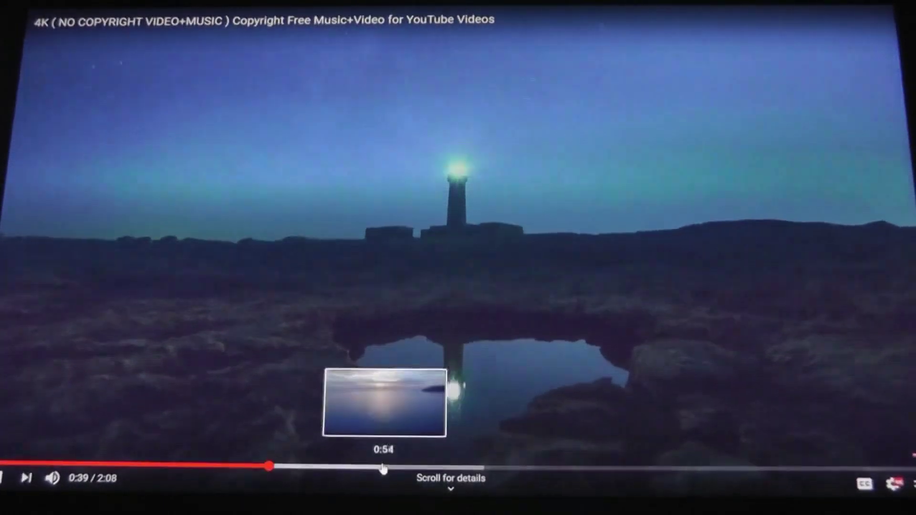
pyautogui.click(382, 467)
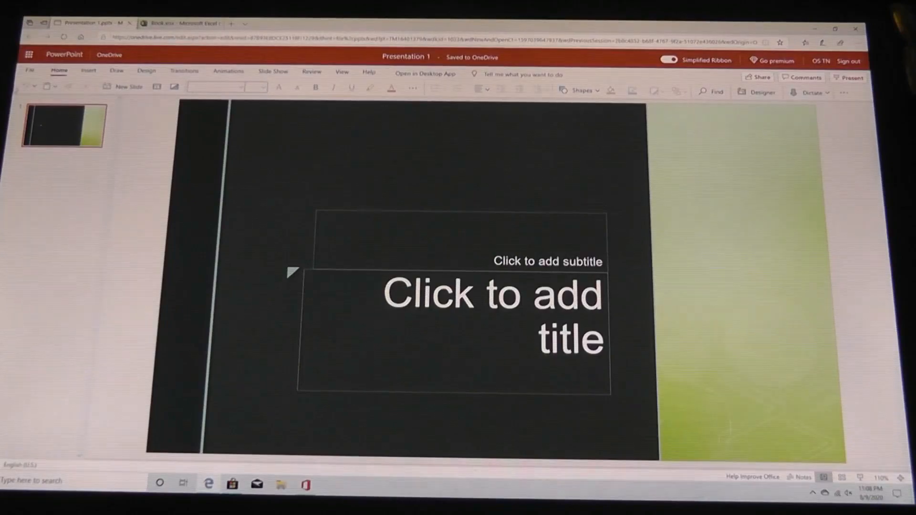
# Step: Switch browser tabs with Ctrl+Tab to the Book.xlsx workbook
pyautogui.hotkey('ctrl', 'Tab')
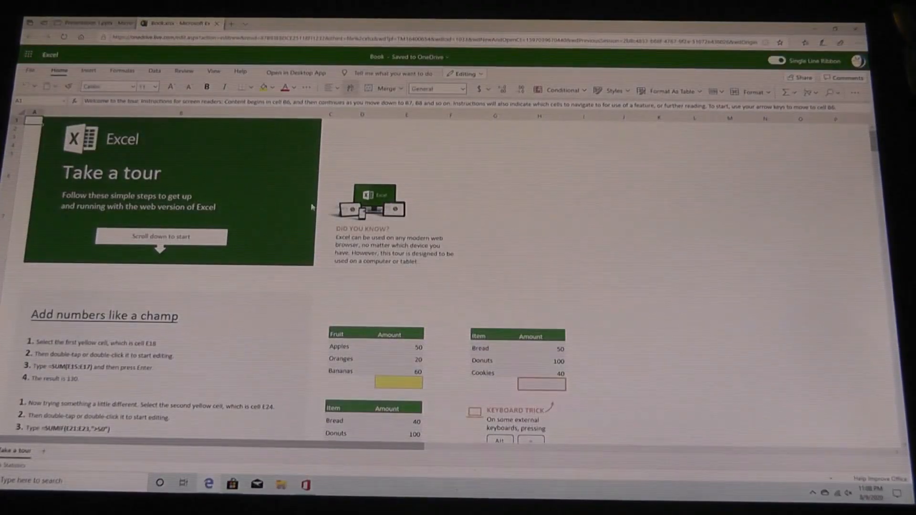
pyautogui.scroll(-5, 312, 206)
pyautogui.scroll(-3, 439, 230)
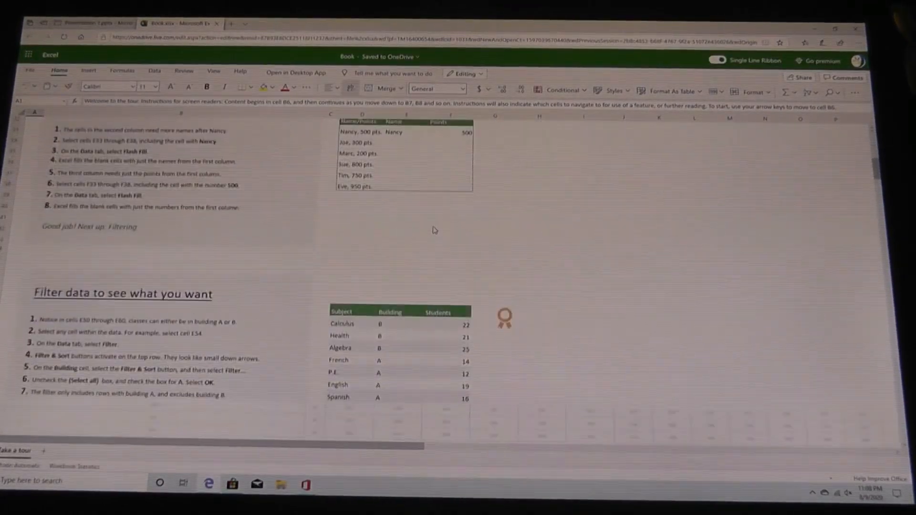
pyautogui.scroll(-3, 438, 229)
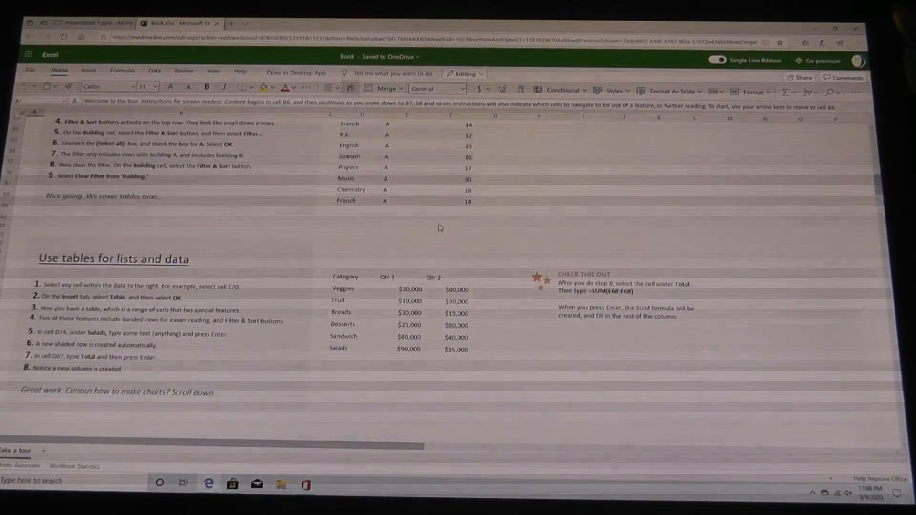
pyautogui.scroll(-2, 440, 228)
pyautogui.scroll(-2, 440, 228)
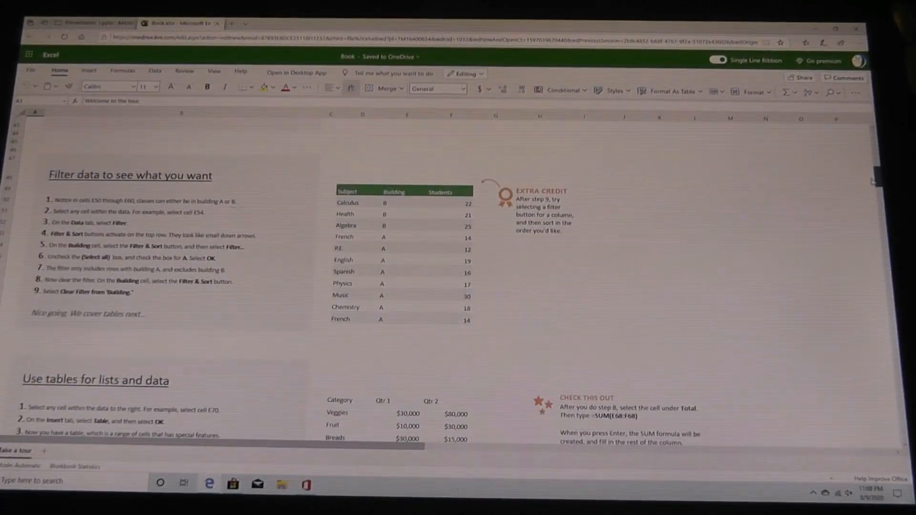
pyautogui.scroll(-1, 458, 279)
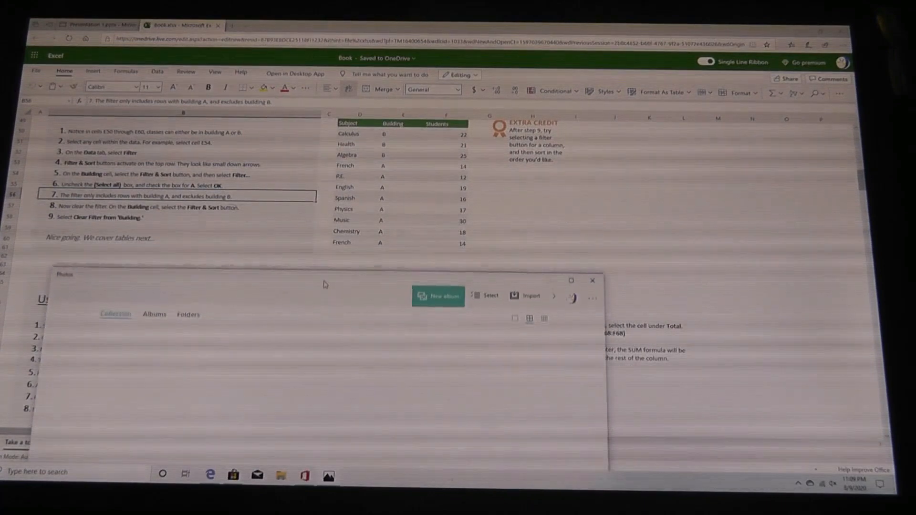
# Step: Move the empty Photos window right and then down toward the bottom of the screen
pyautogui.moveTo(334, 300)
pyautogui.mouseDown()
pyautogui.moveTo(546, 308)
pyautogui.moveTo(565, 281)
pyautogui.mouseUp()
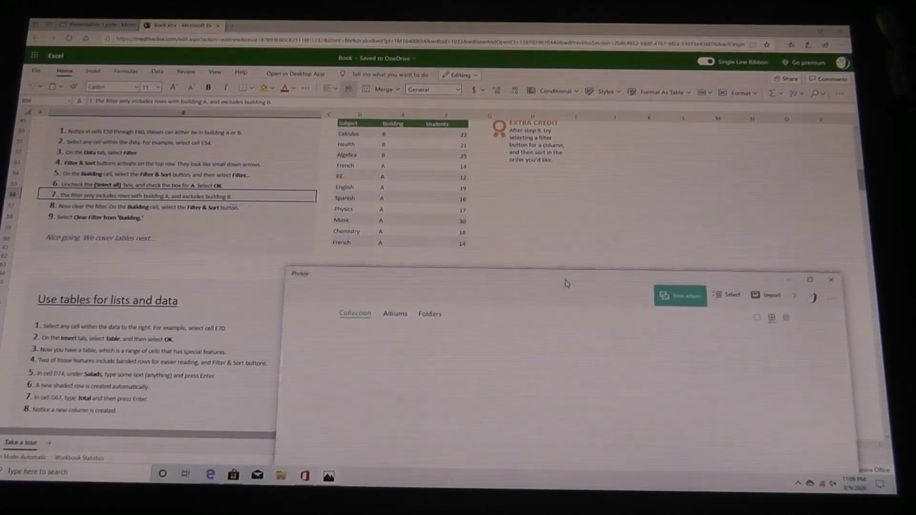
pyautogui.moveTo(566, 280)
pyautogui.mouseDown()
pyautogui.moveTo(531, 300)
pyautogui.moveTo(565, 342)
pyautogui.moveTo(567, 401)
pyautogui.moveTo(609, 400)
pyautogui.mouseUp()
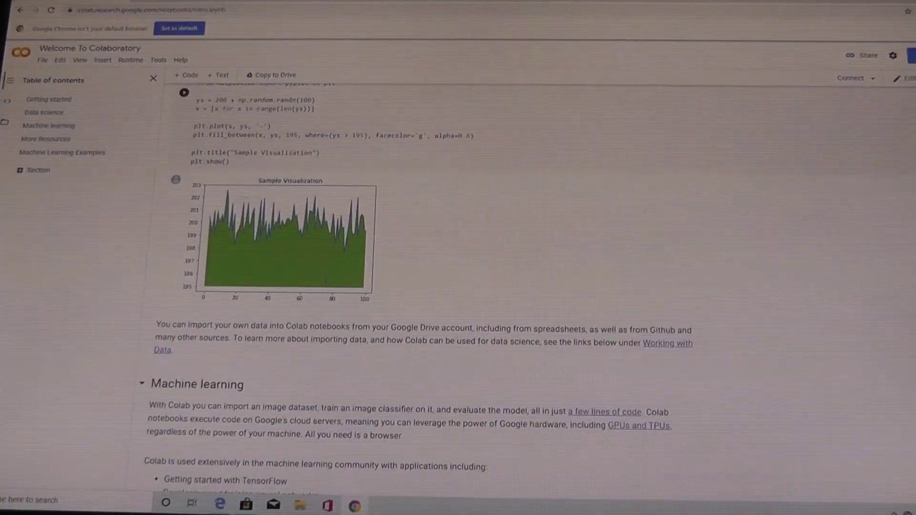
pyautogui.scroll(-1, 301, 307)
pyautogui.scroll(-2, 301, 307)
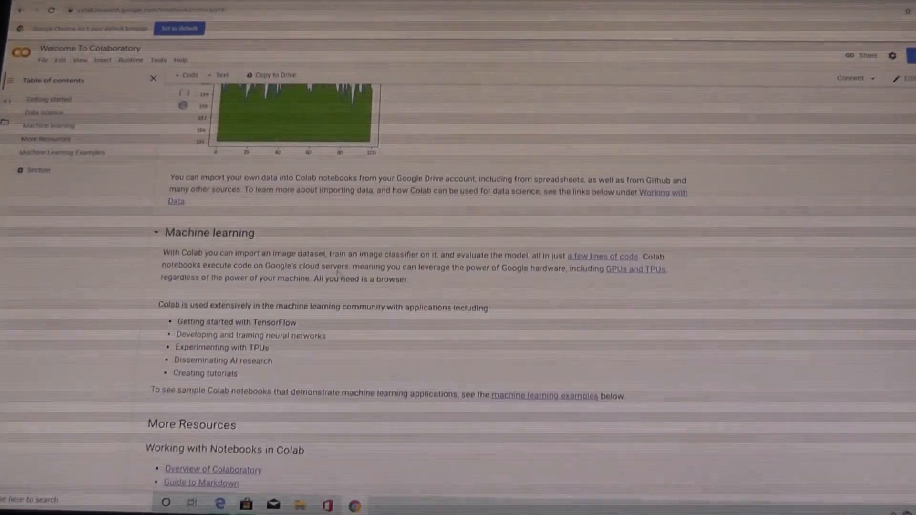
pyautogui.scroll(-1, 300, 307)
pyautogui.scroll(-5, 308, 305)
pyautogui.scroll(-2, 315, 303)
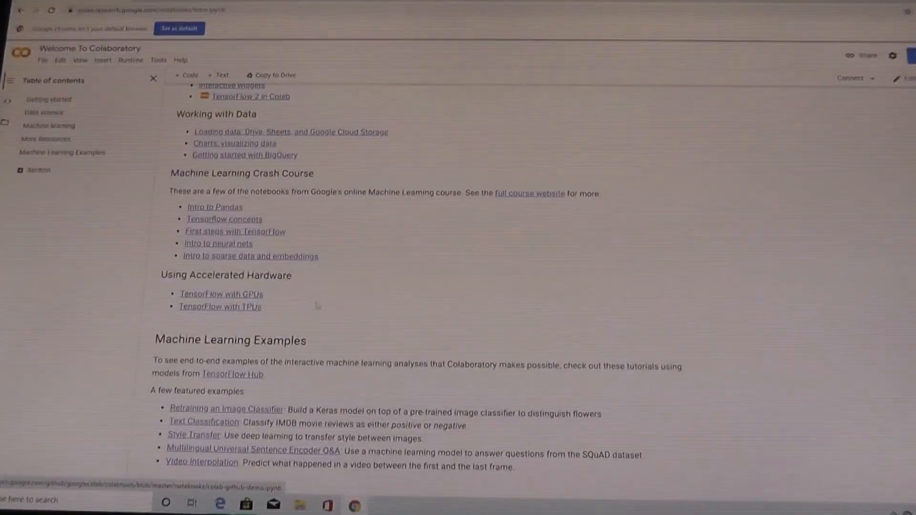
pyautogui.scroll(-3, 322, 301)
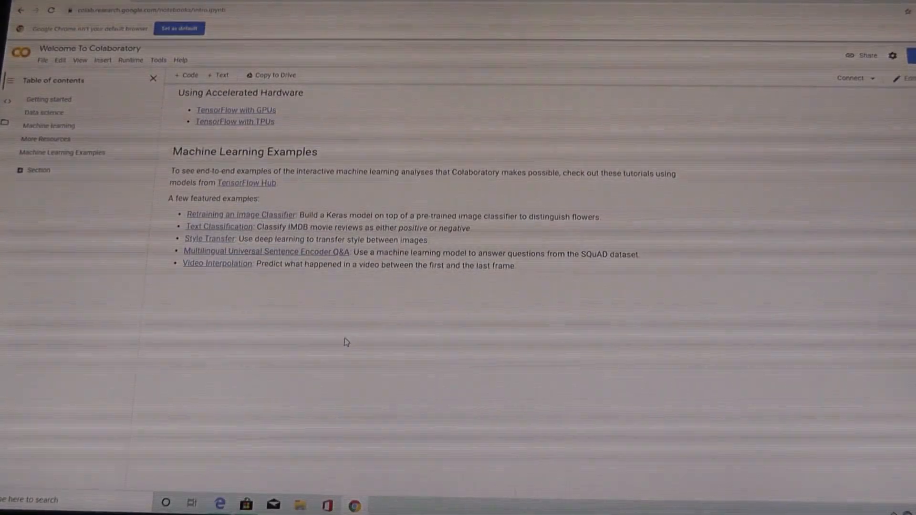
pyautogui.scroll(1, 345, 343)
pyautogui.scroll(4, 347, 342)
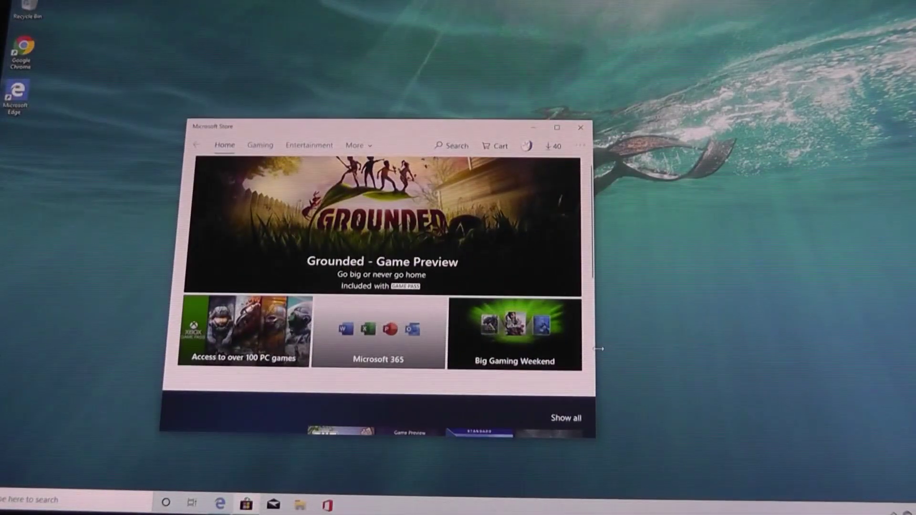
# Step: Drag the Store window's right edge outward to reveal Productivity and Deals
pyautogui.moveTo(600, 348); pyautogui.dragTo(724, 361)
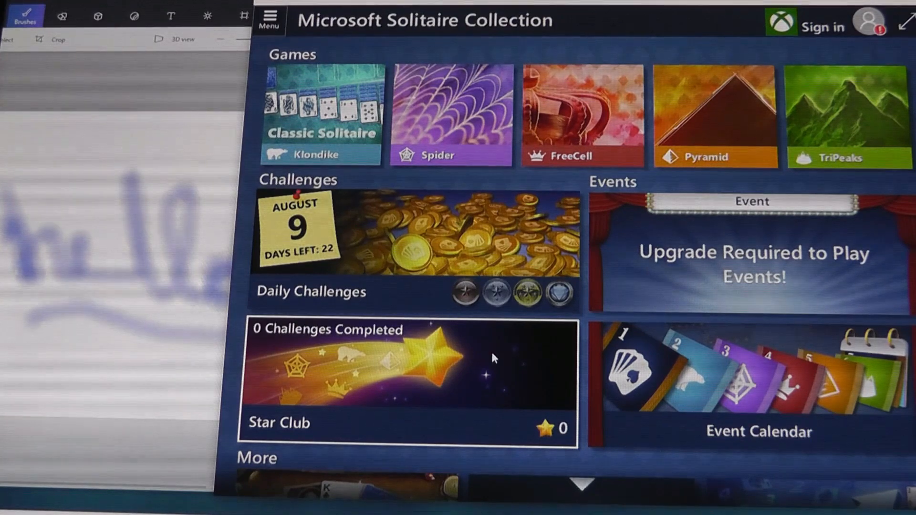
# Step: Bring Paint 3D forward, add a looping blue watercolour stroke, then return to Solitaire
pyautogui.press('Up')
pyautogui.click(148, 263)
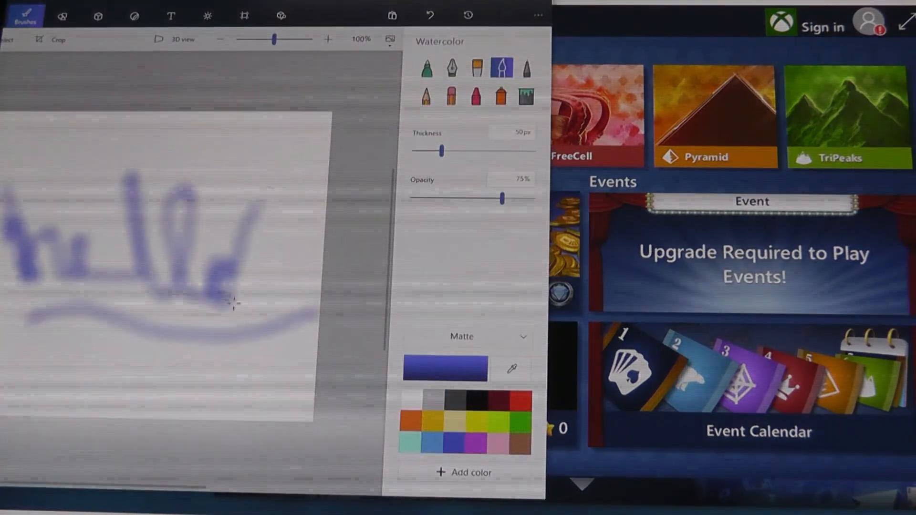
pyautogui.moveTo(250, 196)
pyautogui.mouseDown()
pyautogui.moveTo(287, 192)
pyautogui.moveTo(255, 410)
pyautogui.mouseUp()
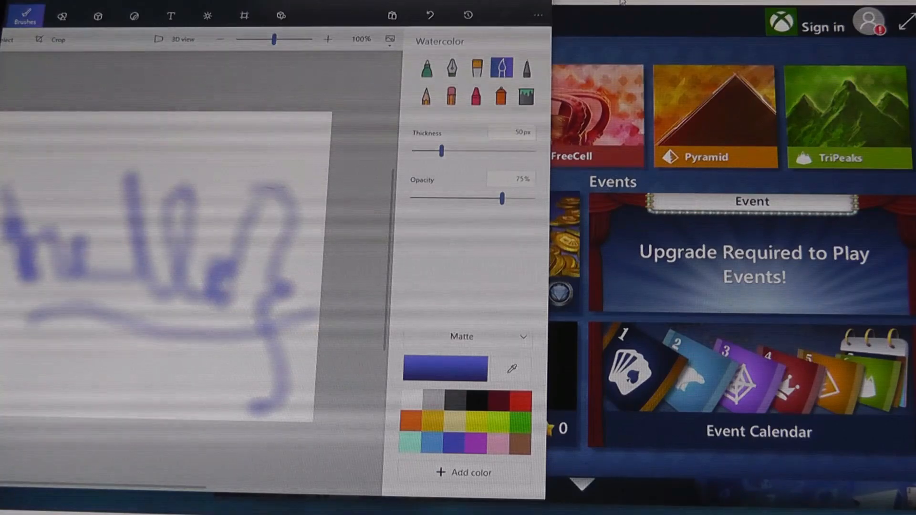
pyautogui.click(622, 3)
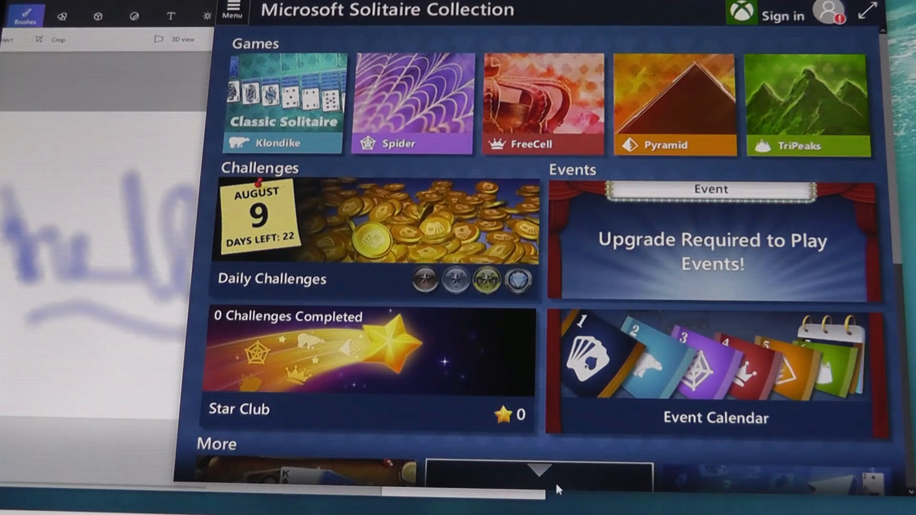
# Step: Show Task View with the Timeline of open windows and recent activity (Win+Tab)
pyautogui.press('super+Tab')
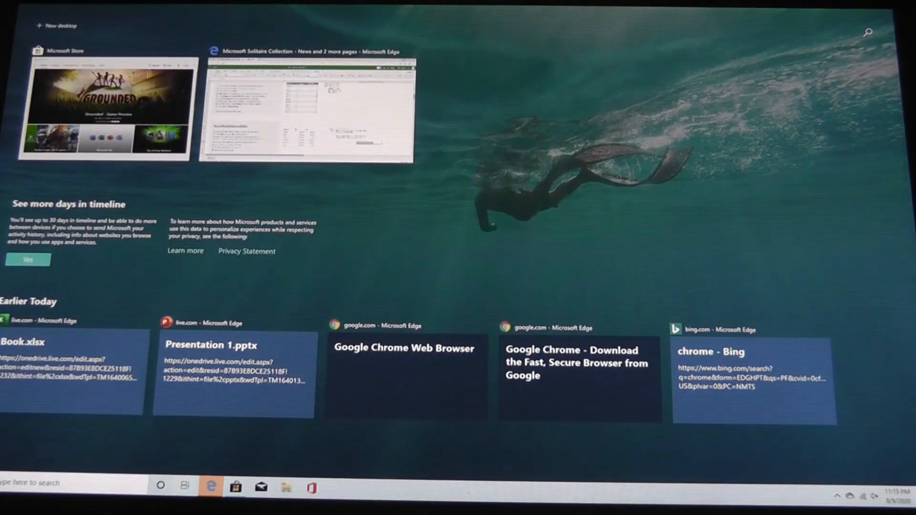
# Step: Exit Task View and dismiss the Start menu, leaving the bare desktop
pyautogui.press('super')
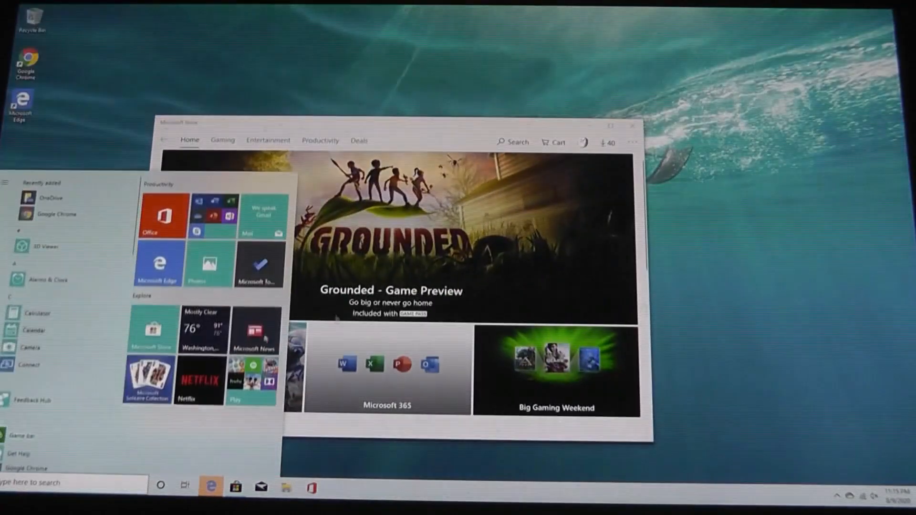
pyautogui.press('super')
pyautogui.press('super')
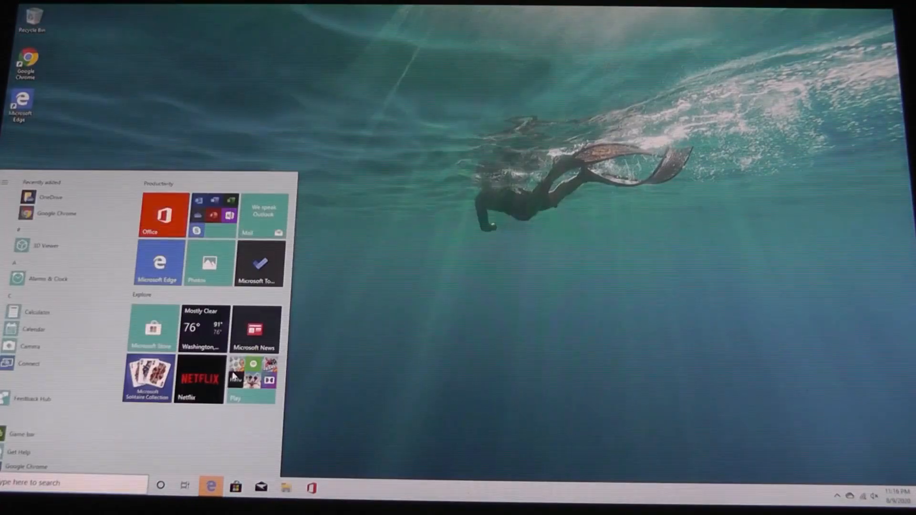
pyautogui.click(461, 319)
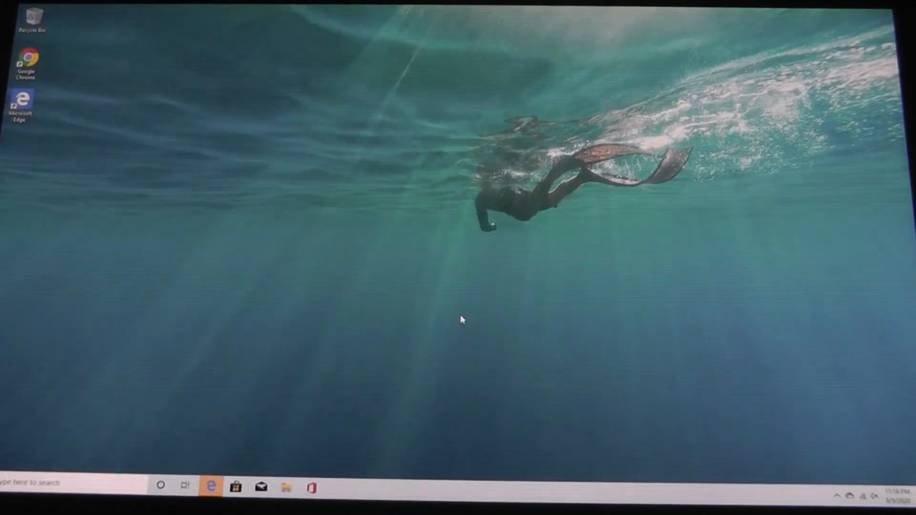